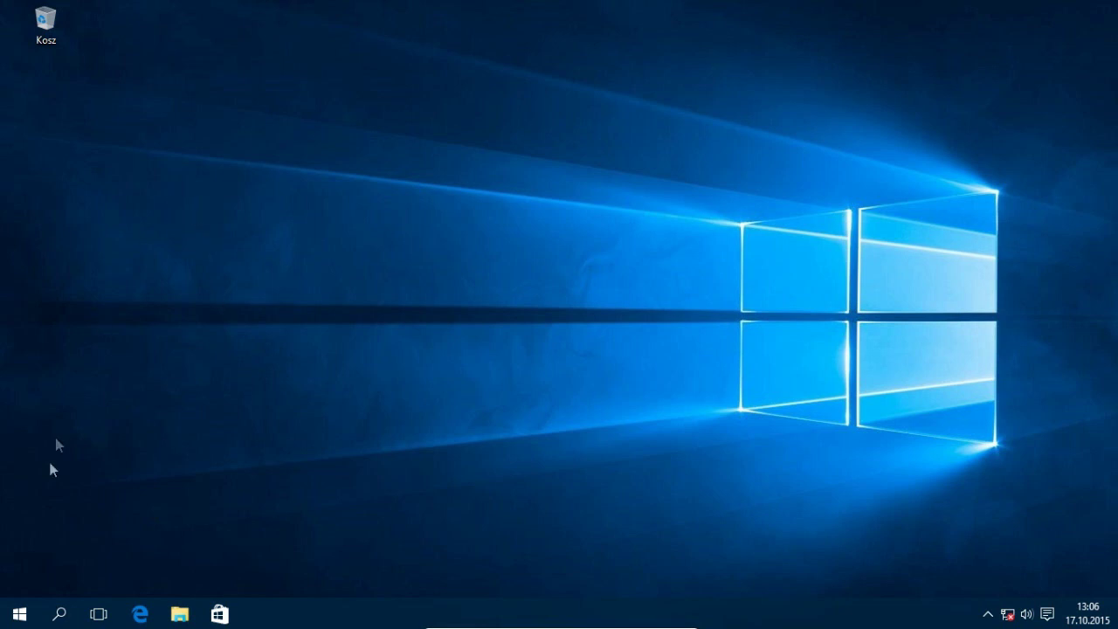
Step: Launch the Ustawienia (Settings) app from the Start menu
left_click(19, 614)
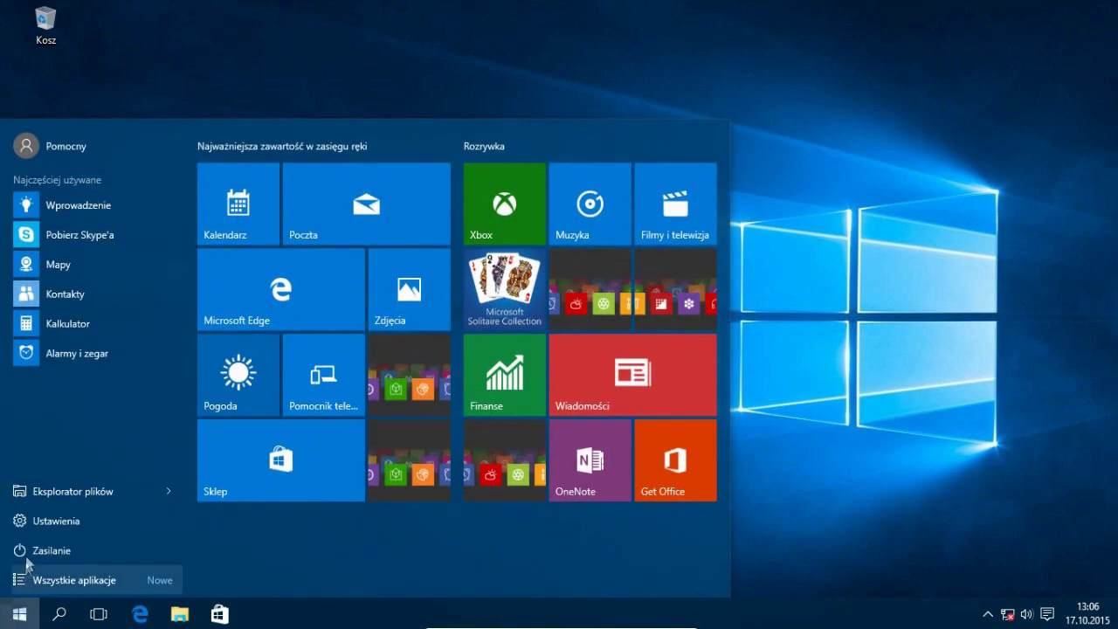
left_click(40, 518)
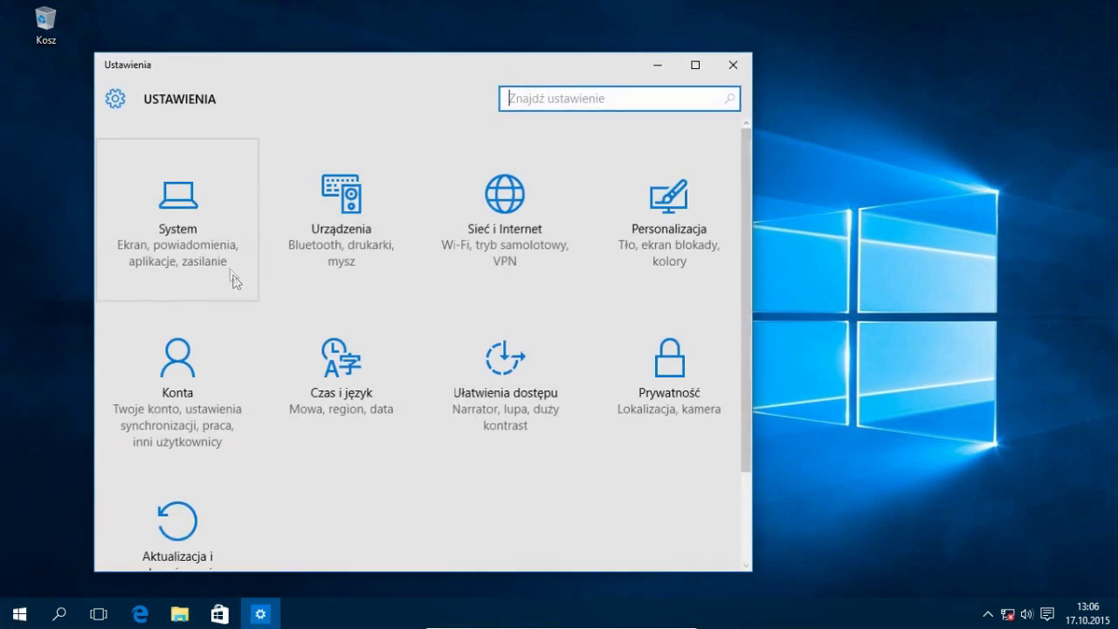
Step: Go to Konta > Opcje logowania to see the account has no password
left_click(197, 357)
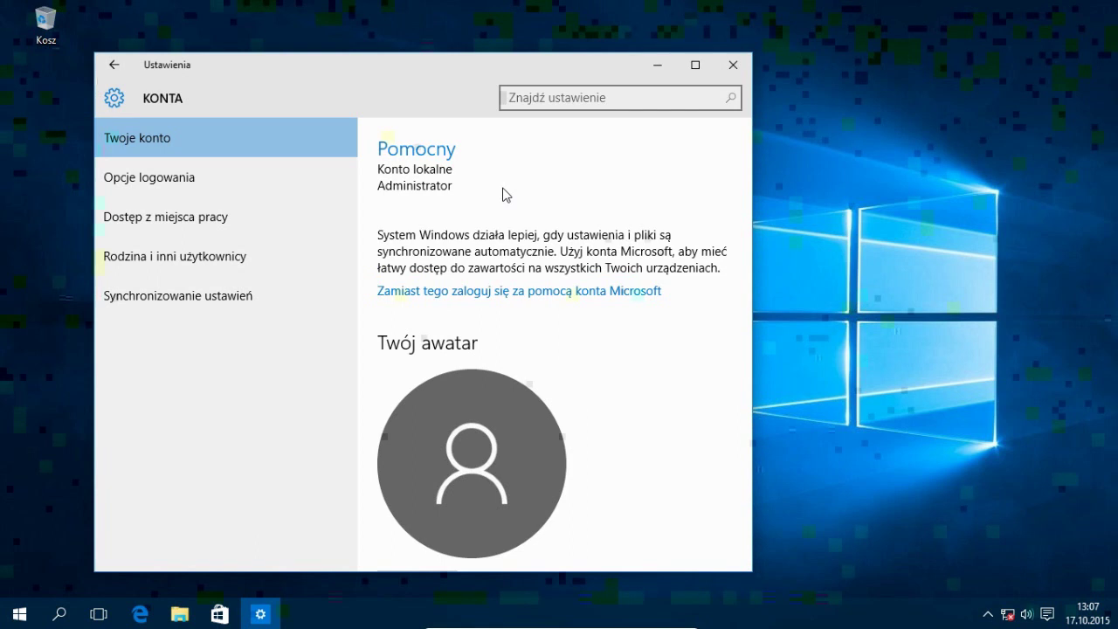
left_click(143, 181)
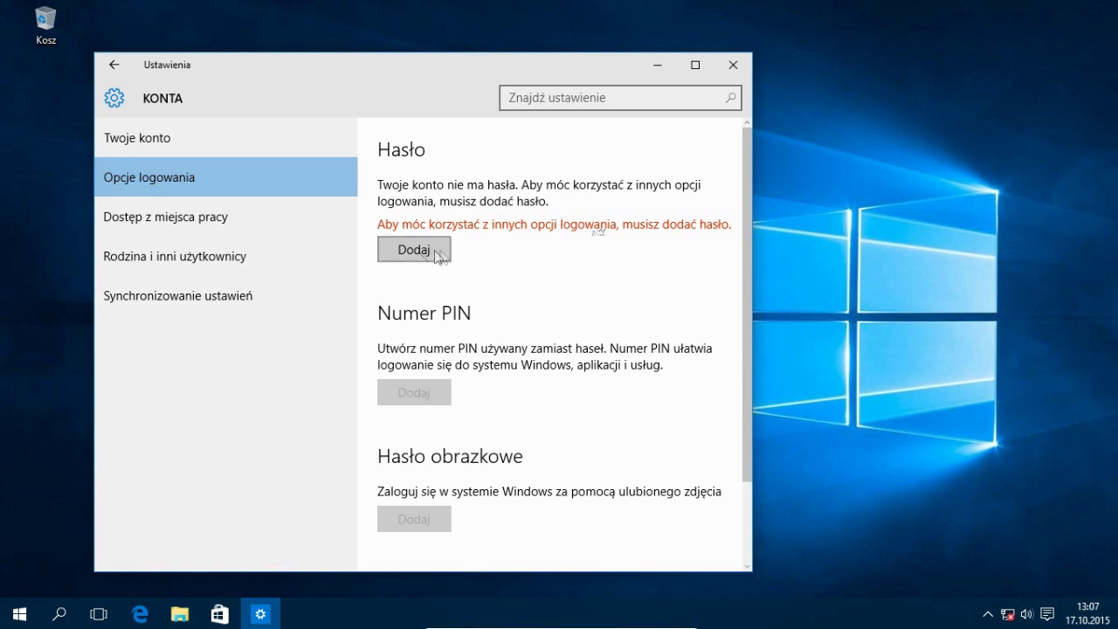
left_click(400, 248)
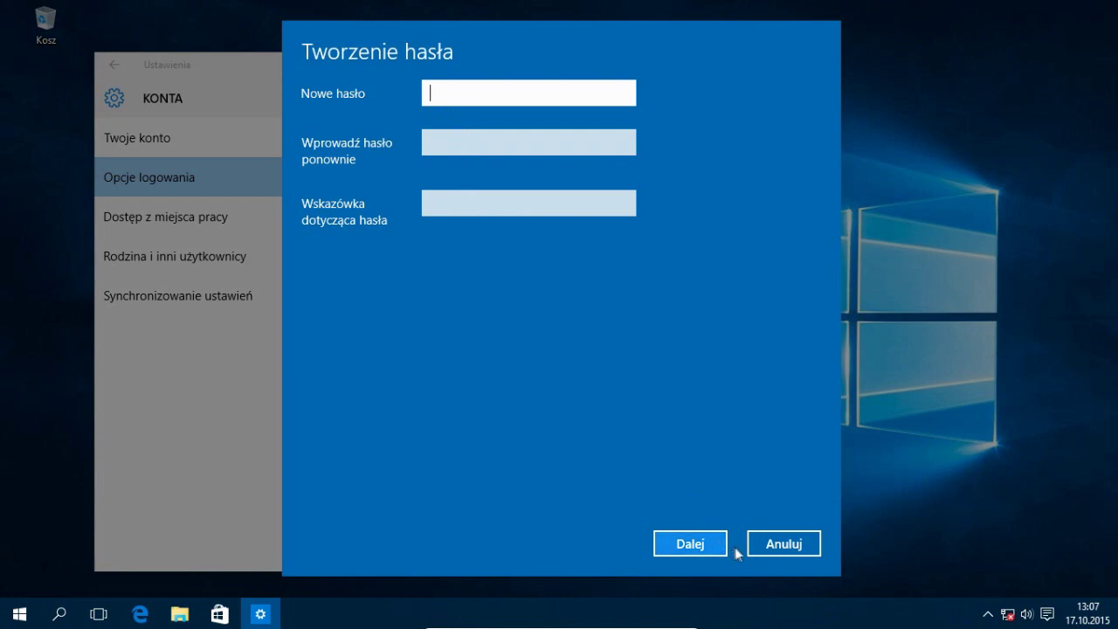
left_click(780, 545)
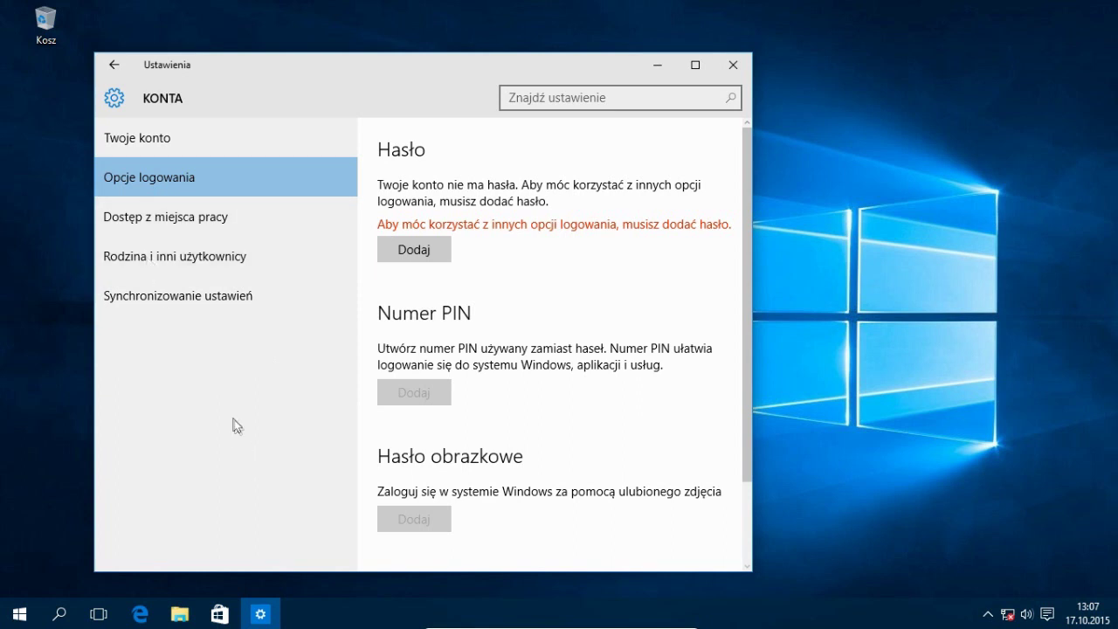
left_click(139, 256)
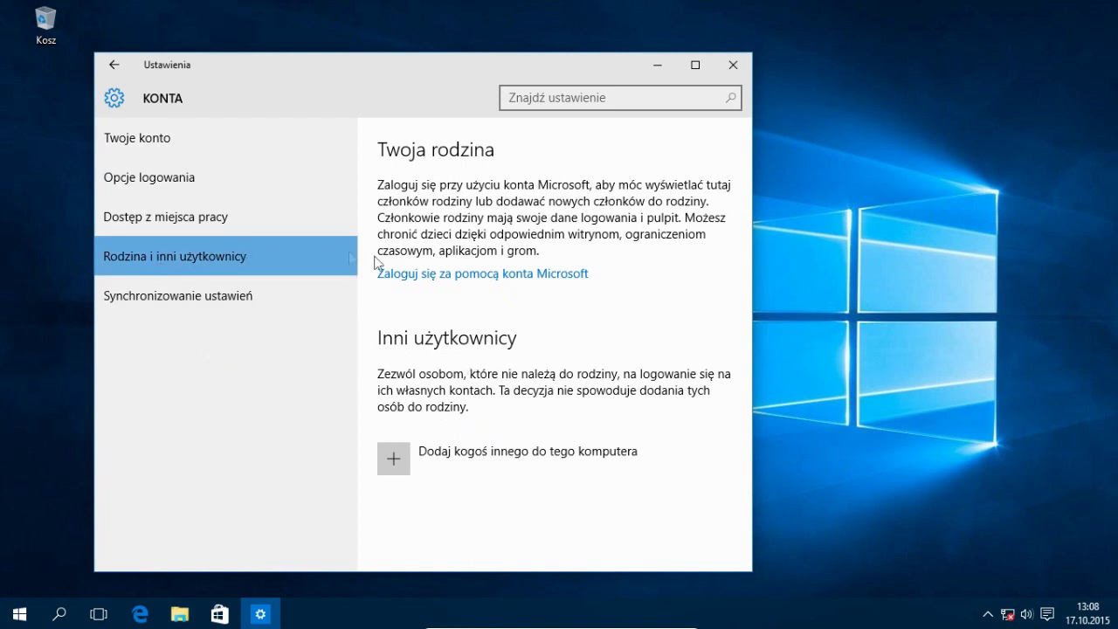
Step: Begin adding another person to this computer under Inni użytkownicy
left_click(472, 452)
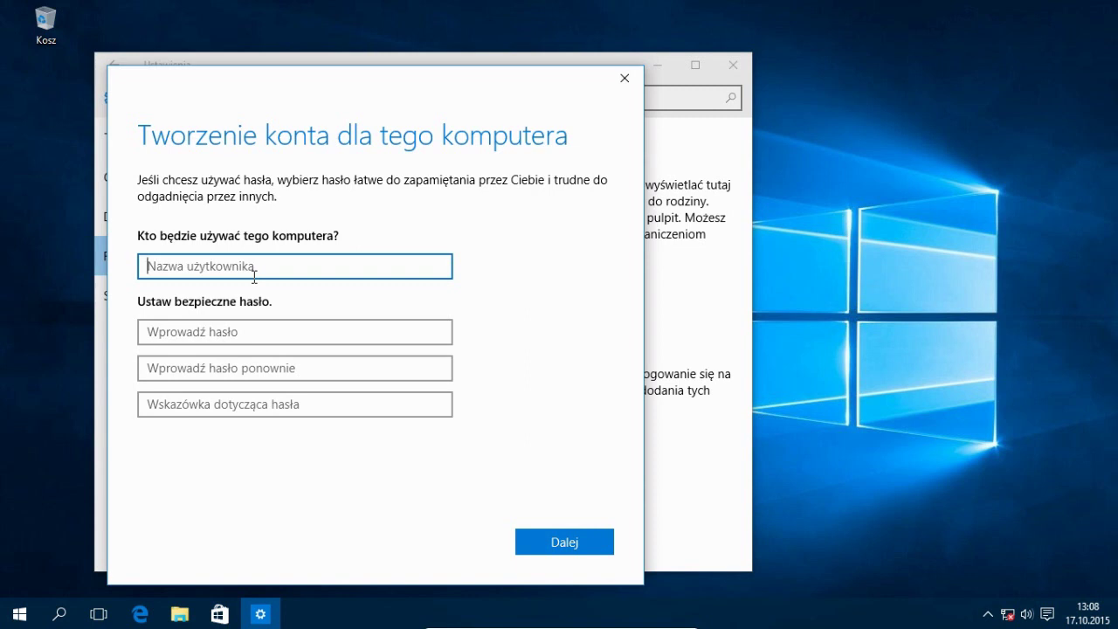
Step: Create local account 'Jan' with a password, confirmed, and the hint 'Odliczamy'
type("Jan")
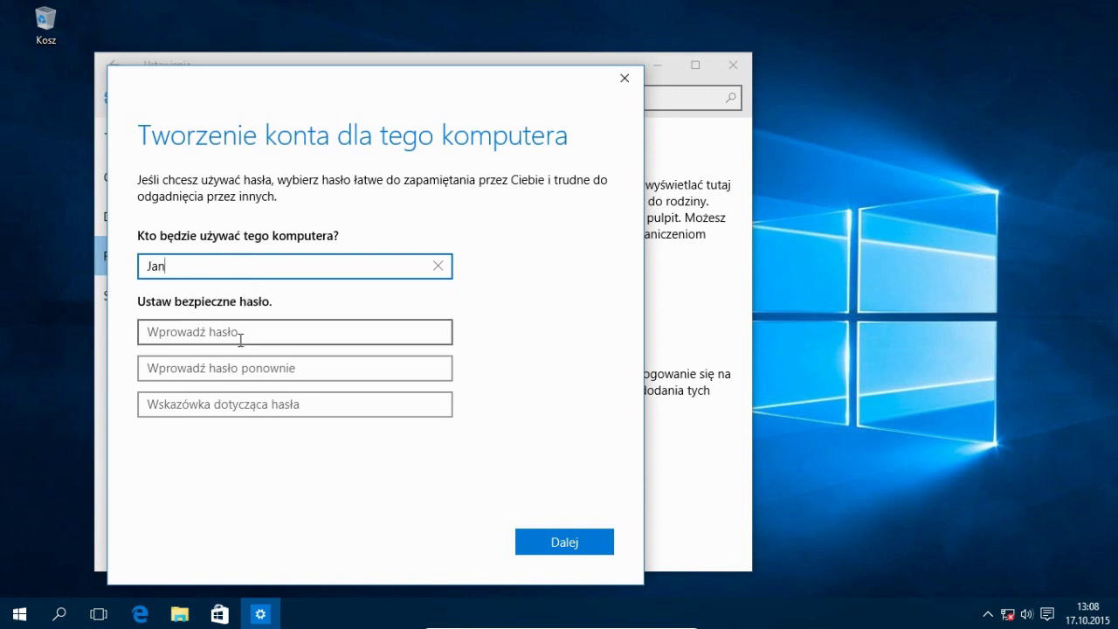
left_click(233, 336)
type("123")
left_click(233, 368)
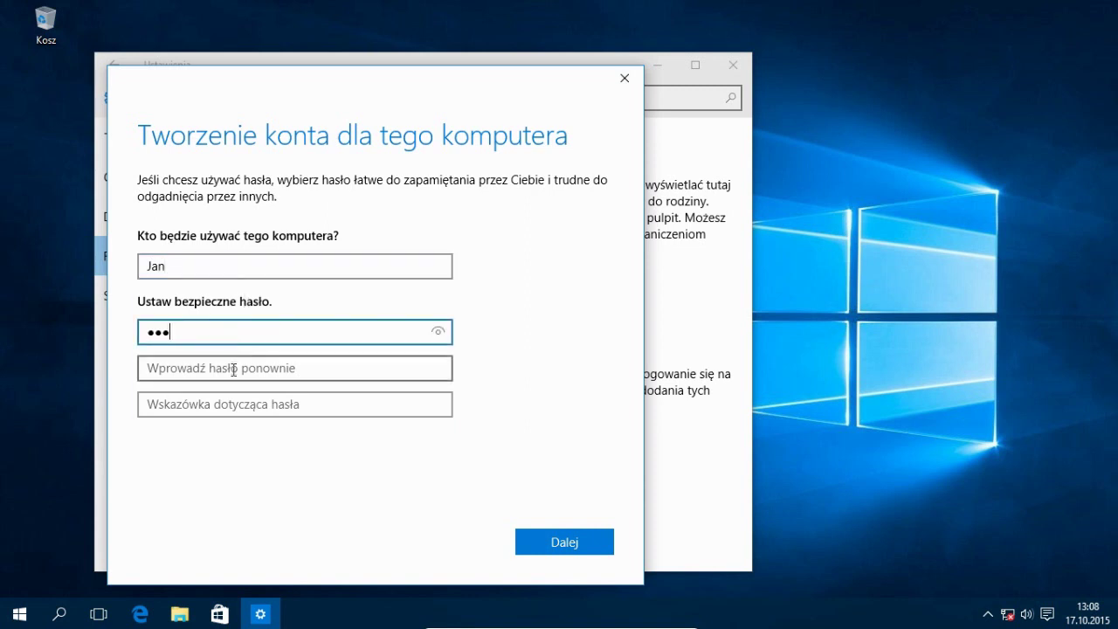
type("123")
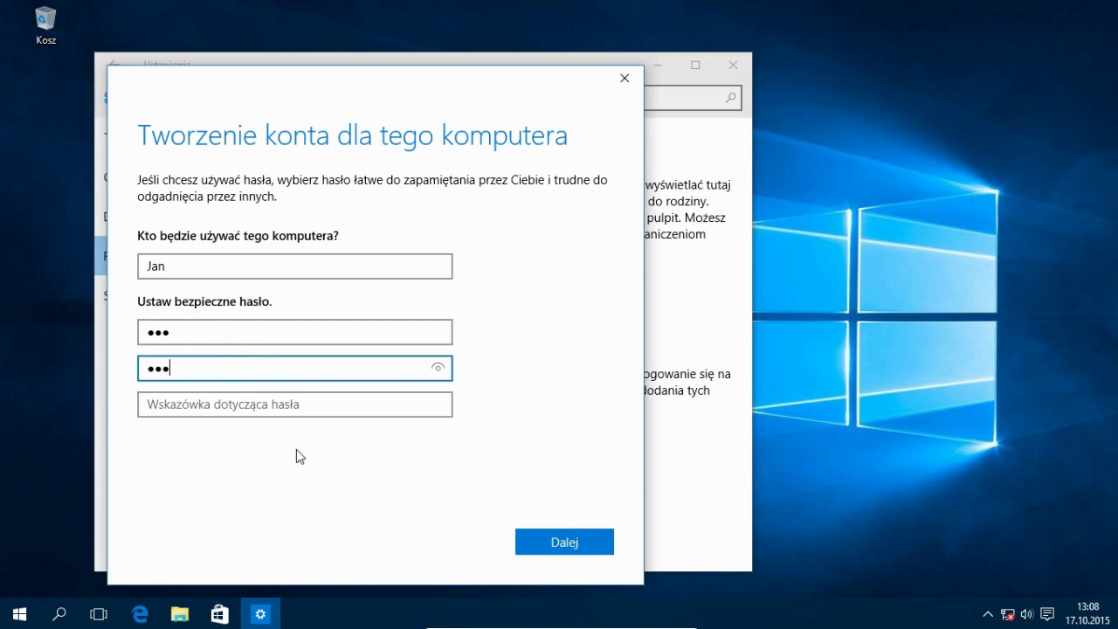
left_click(244, 407)
type("Odlic")
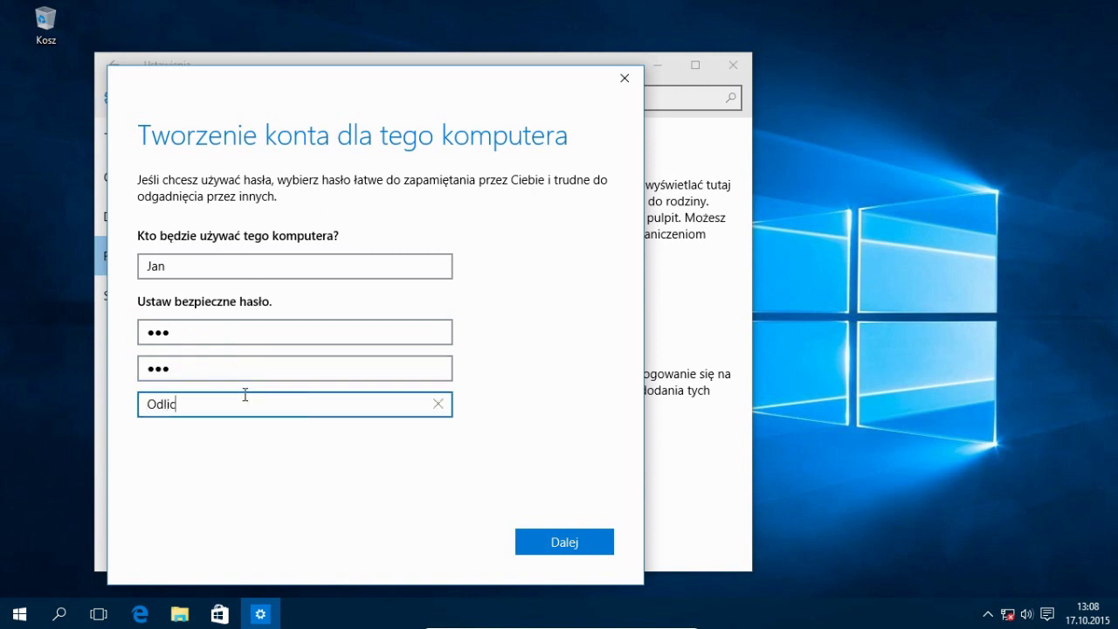
type("zamy")
left_click(557, 539)
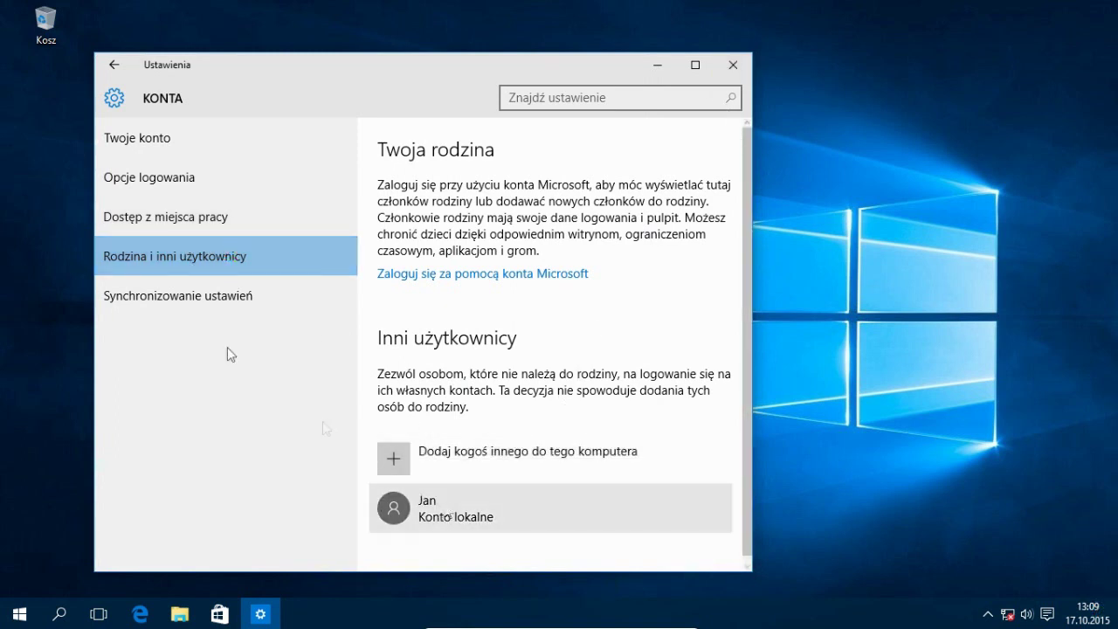
Step: Add a password to the administrator account in Opcje logowania with hint 'Odliczamy'
left_click(305, 177)
left_click(419, 249)
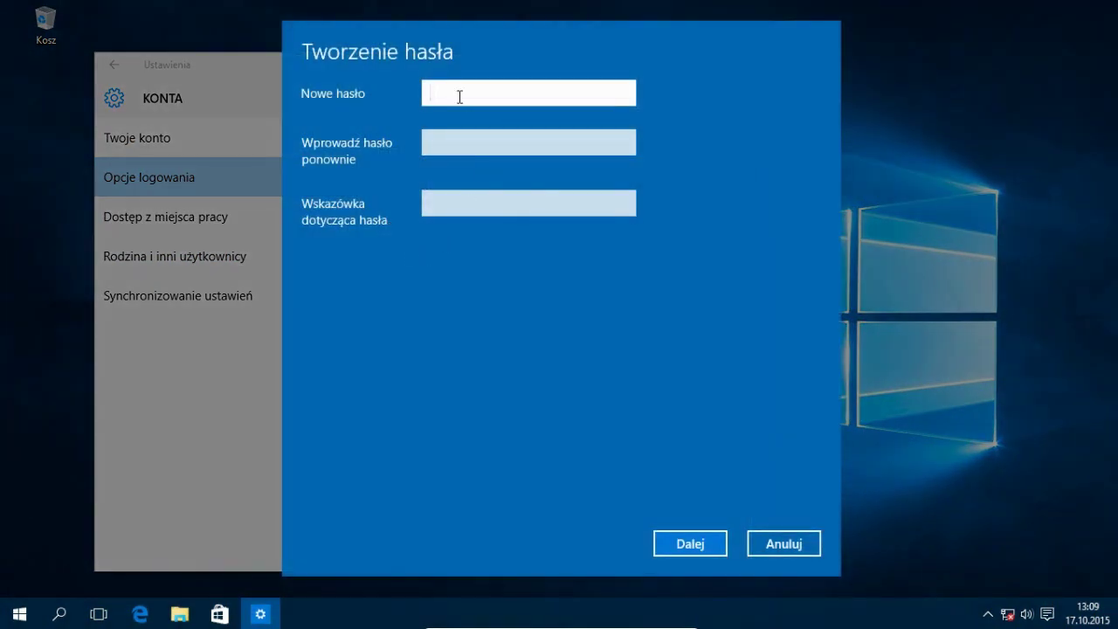
type("•••")
left_click(447, 142)
type("•••")
left_click(446, 203)
type("Odliczamy")
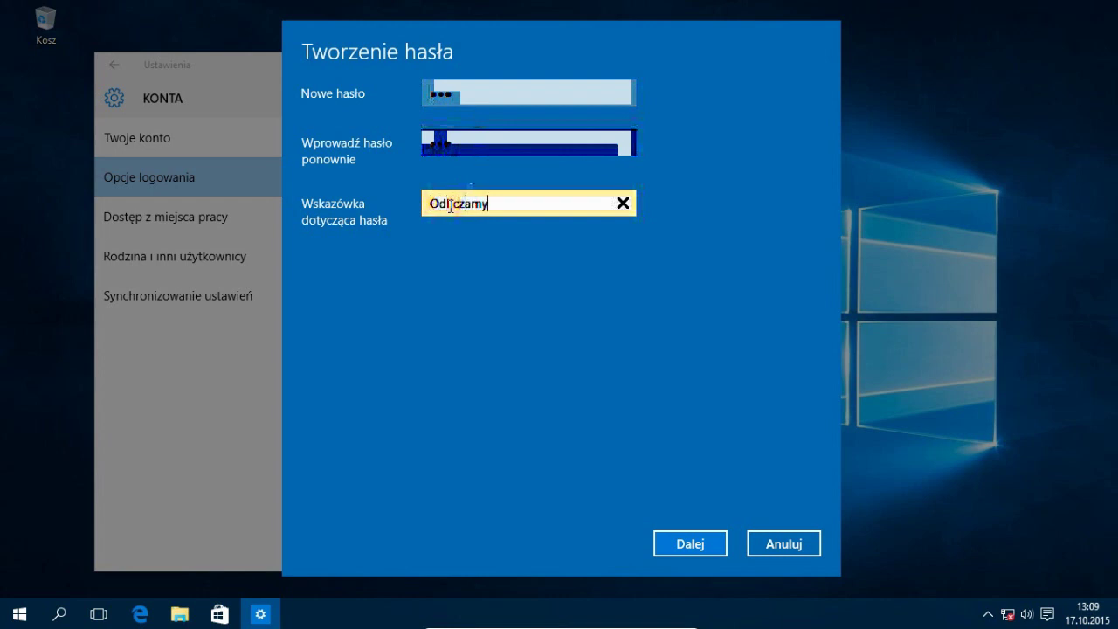
left_click(689, 543)
left_click(689, 543)
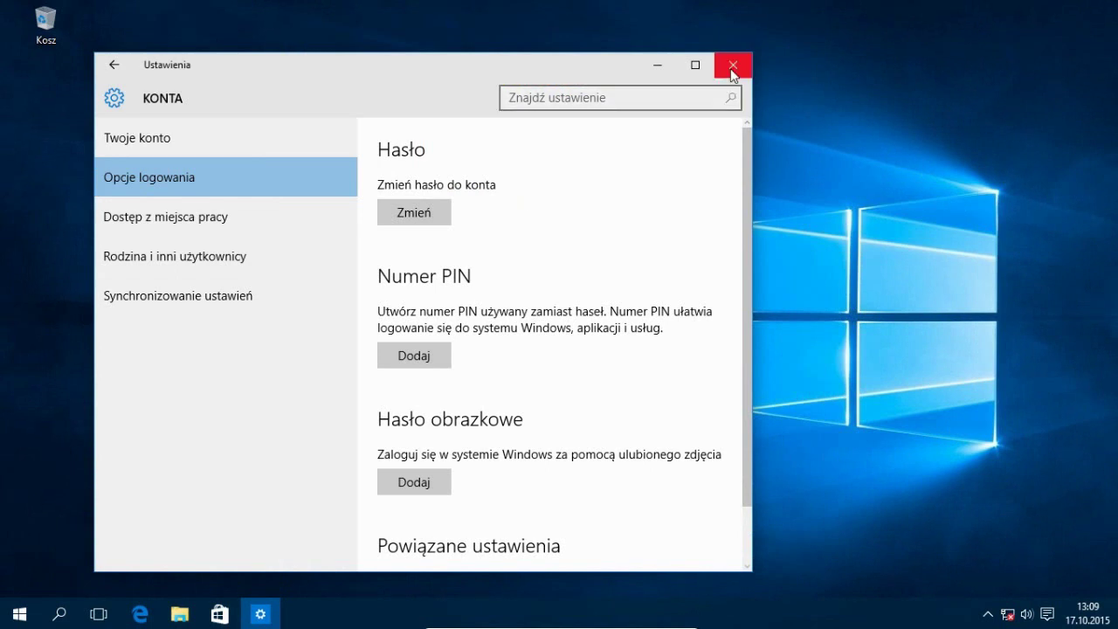
Step: Close Settings and restart Windows via Zasilanie > Uruchom ponownie
left_click(730, 68)
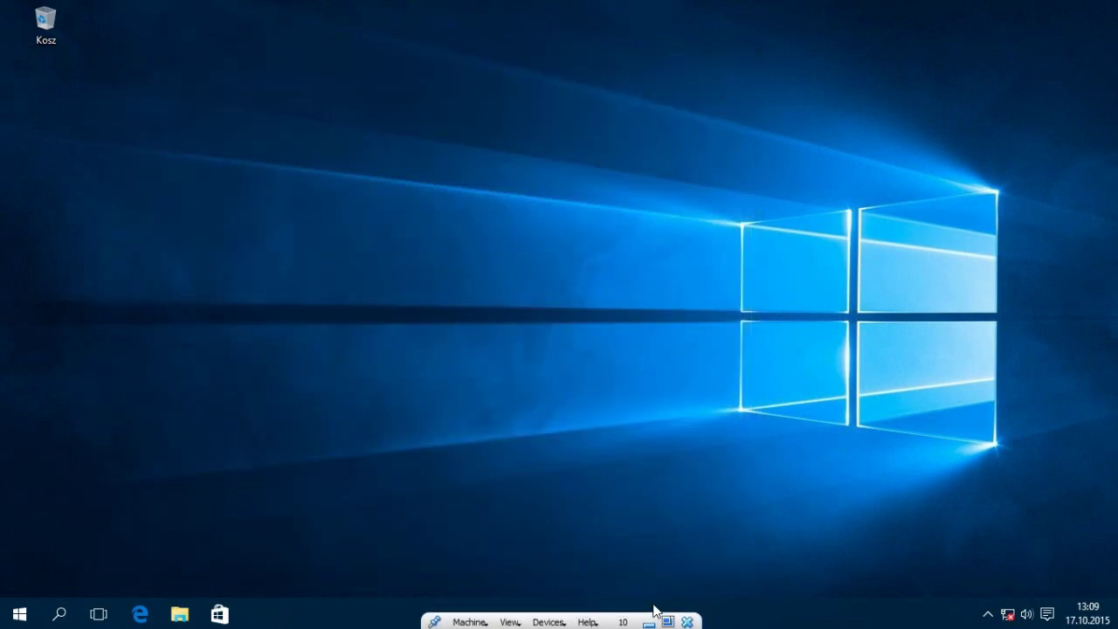
left_click(19, 613)
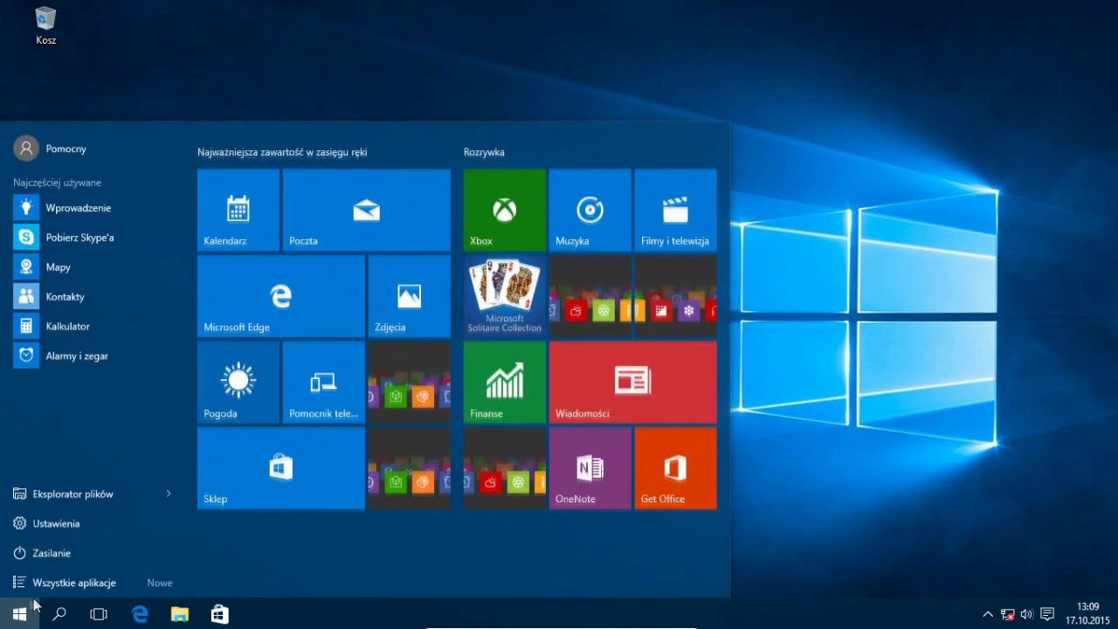
left_click(57, 552)
left_click(87, 513)
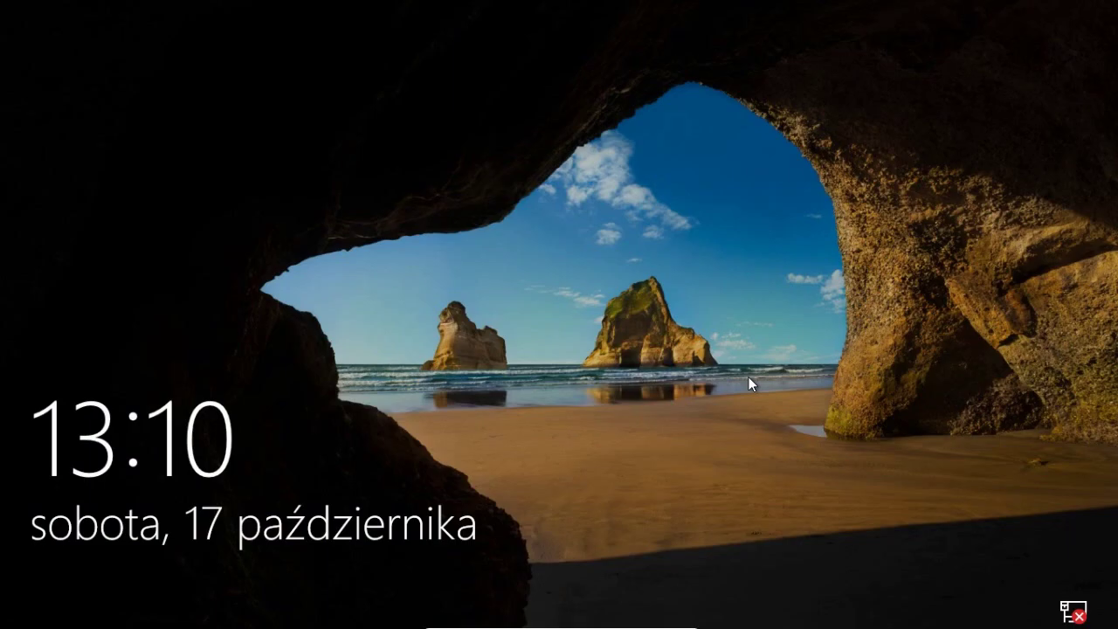
Step: From the lock screen, select the Jan user and sign in with its password
left_click(748, 377)
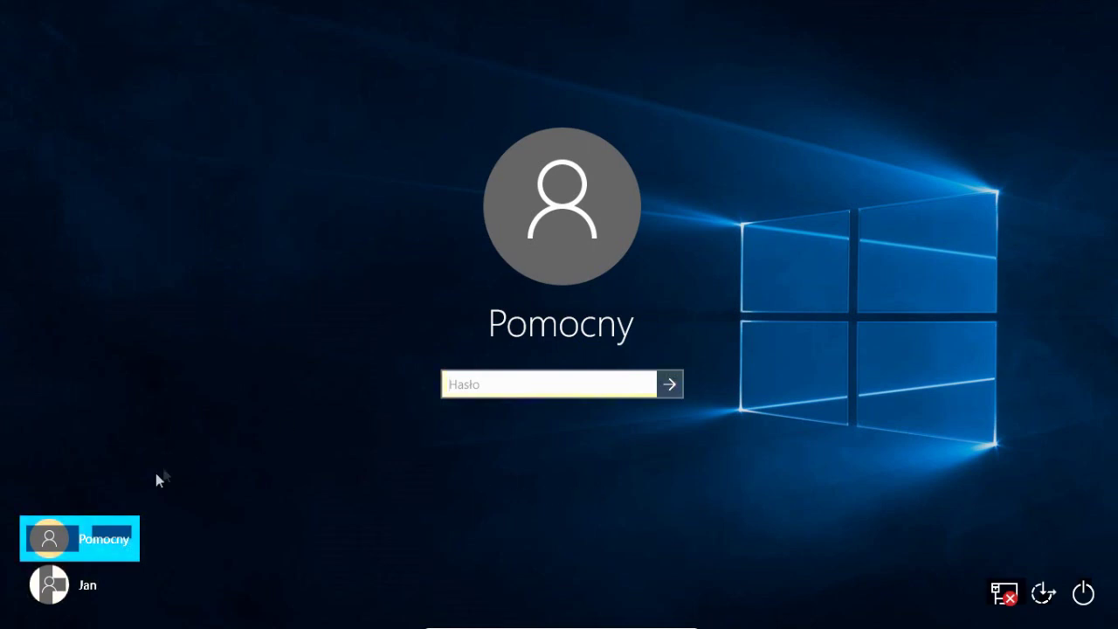
left_click(83, 582)
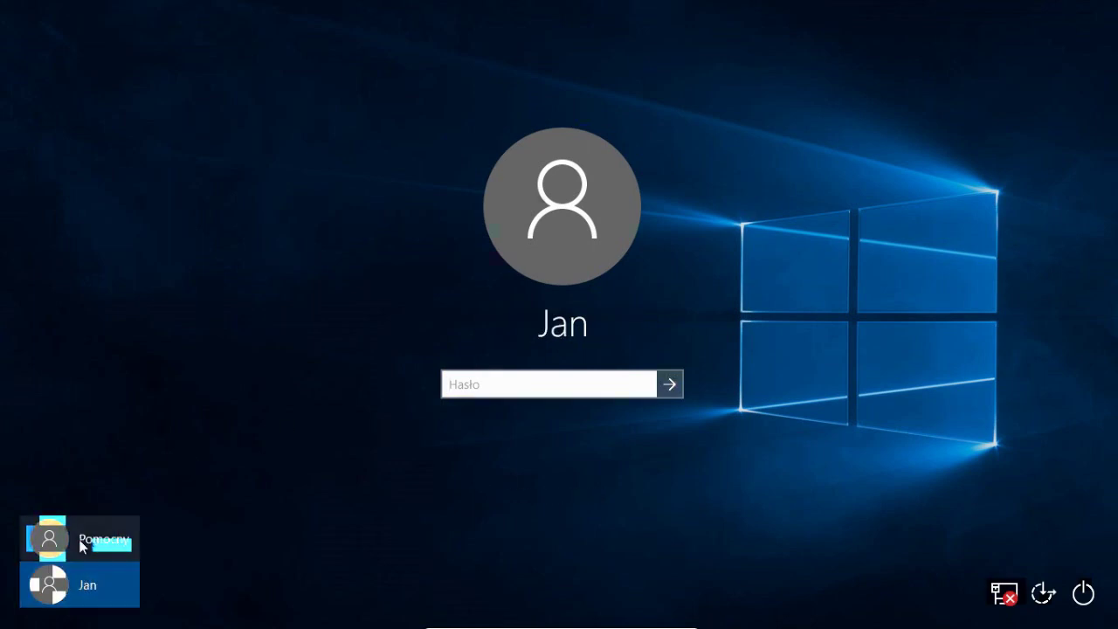
left_click(79, 539)
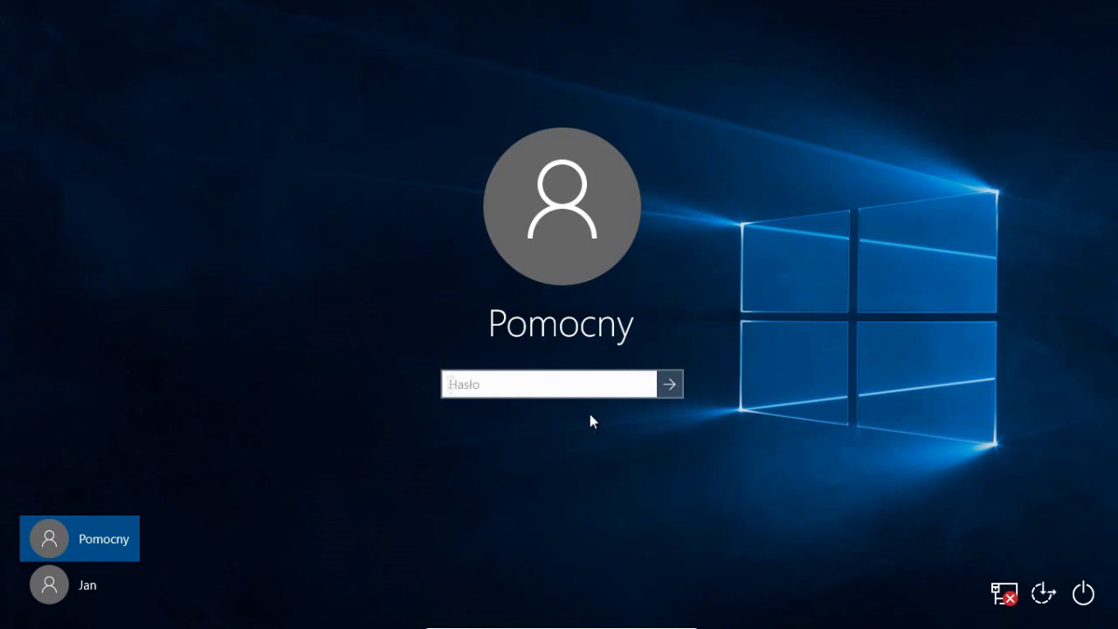
left_click(91, 585)
type("•••")
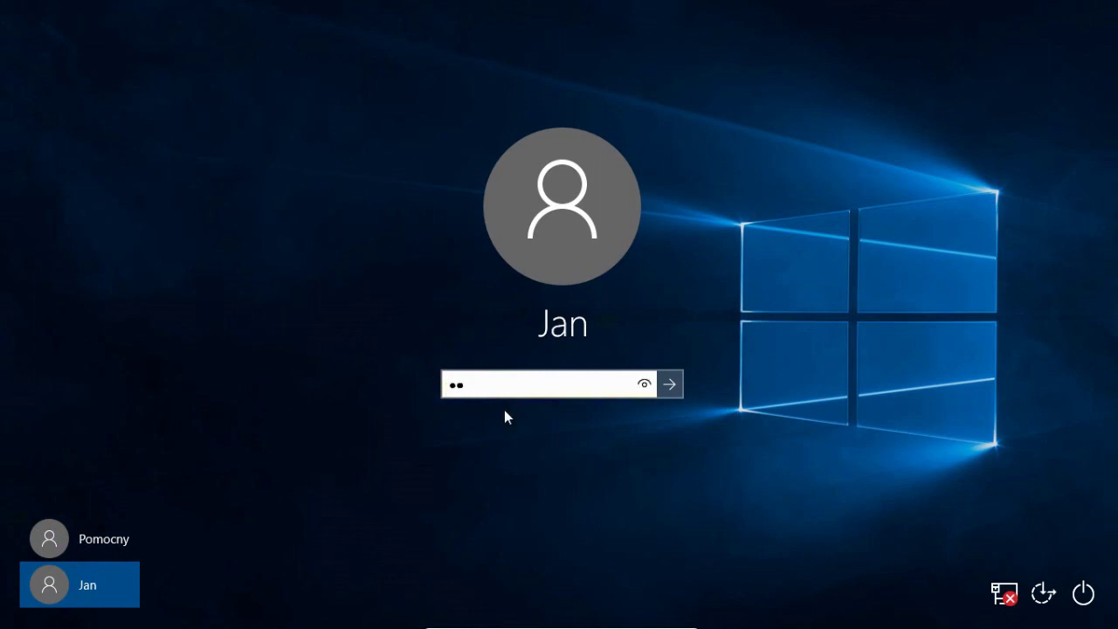
left_click(670, 384)
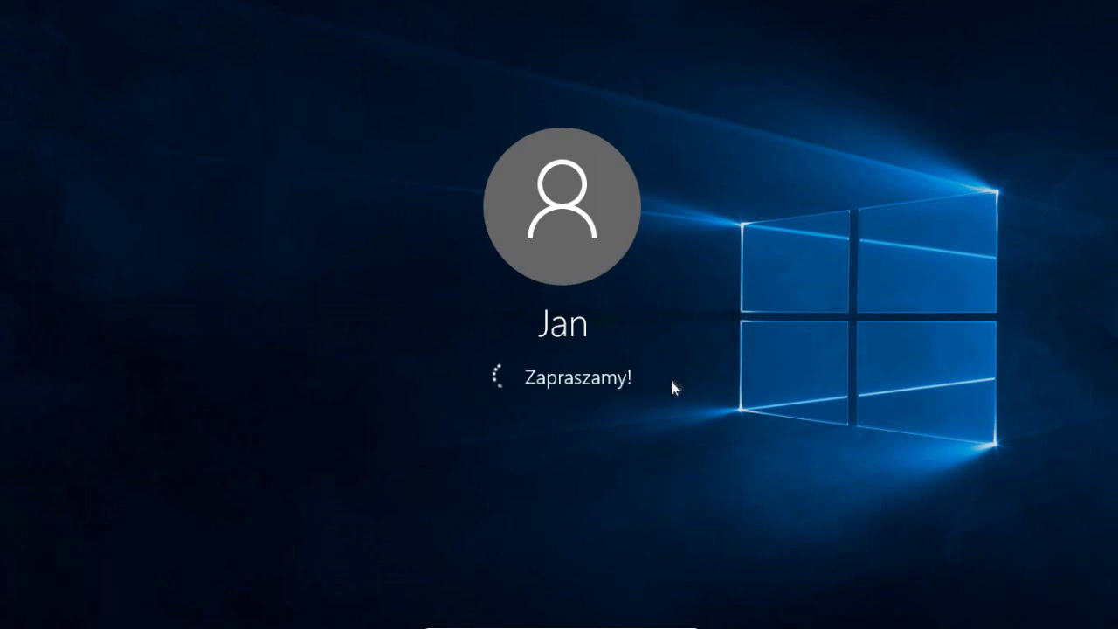